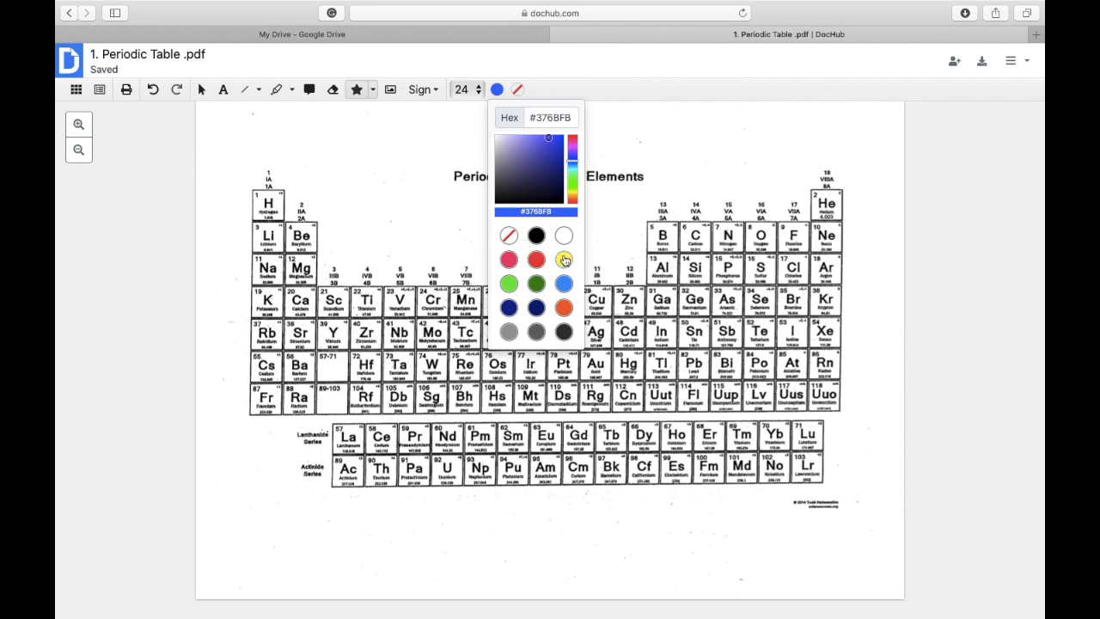
left_click(516, 90)
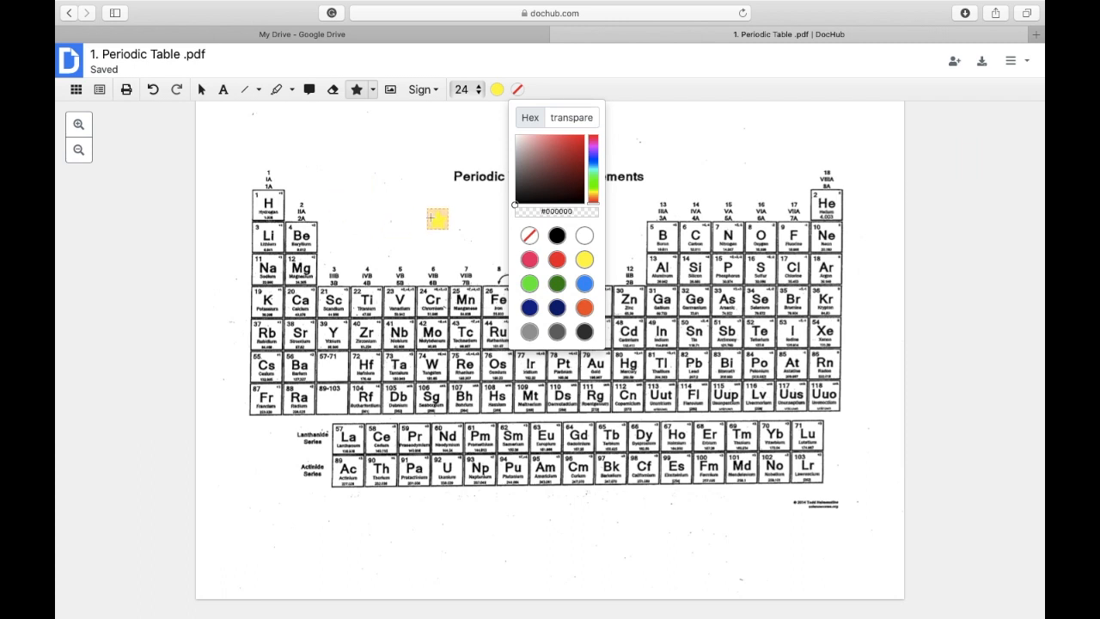
left_click(402, 202)
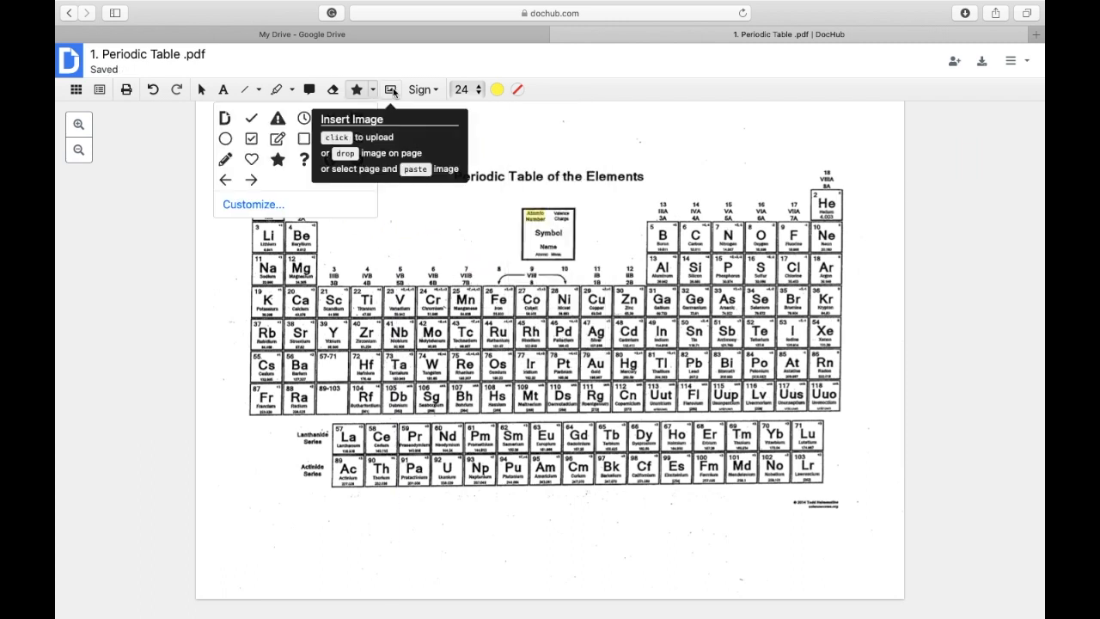
left_click(392, 89)
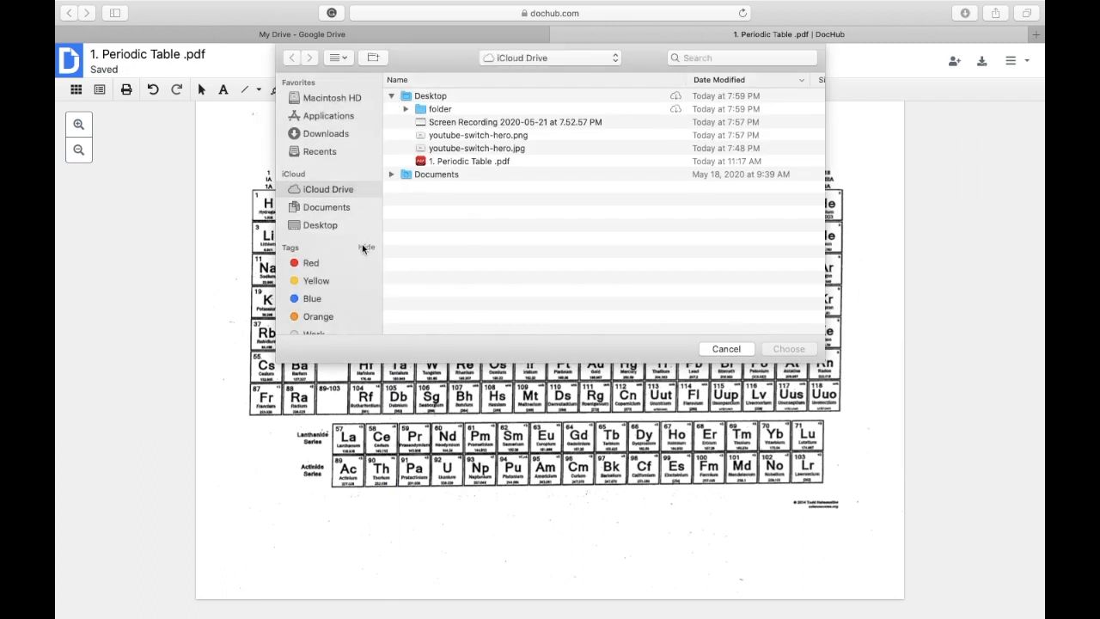
left_click(724, 349)
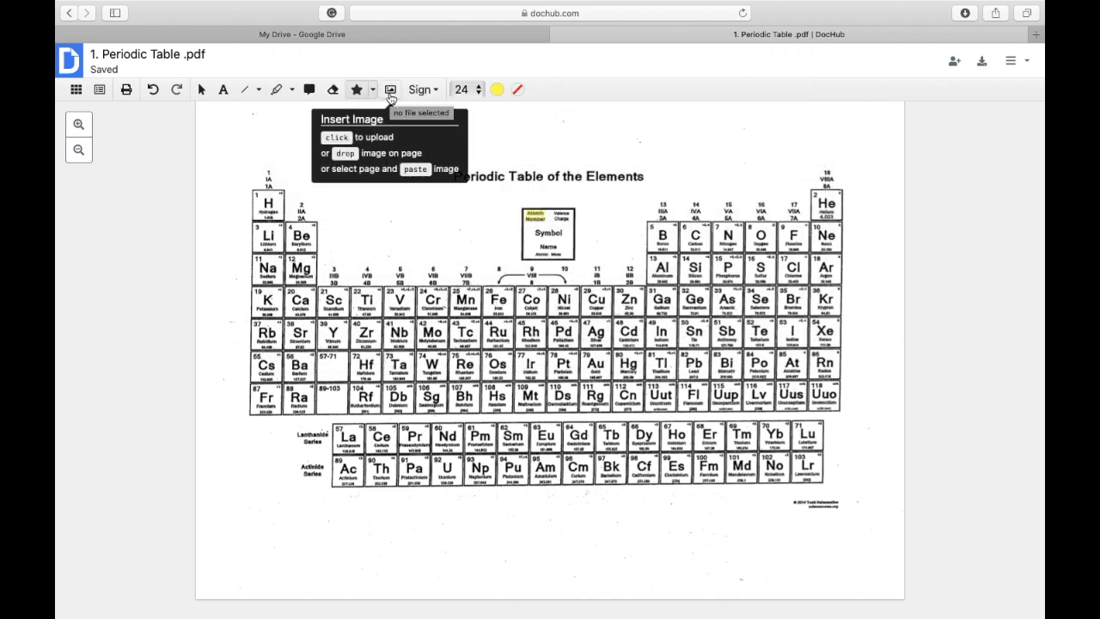
Insert the image youtube-switch-hero.png and move it above the "Periodic Table of the Elements" title
left_click(390, 91)
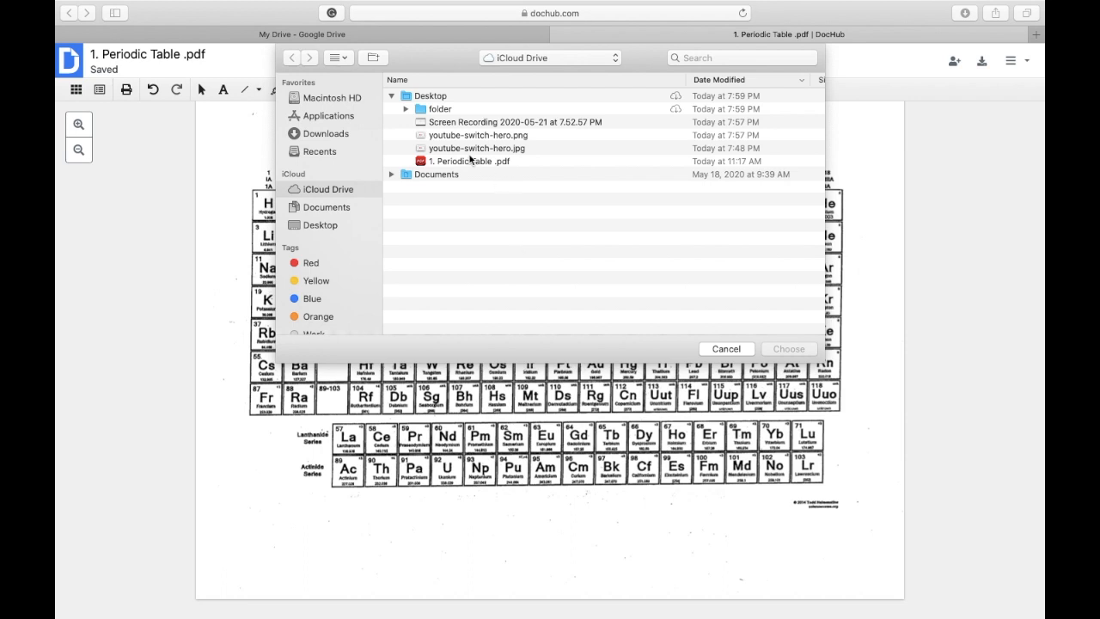
left_click(492, 138)
left_click(789, 349)
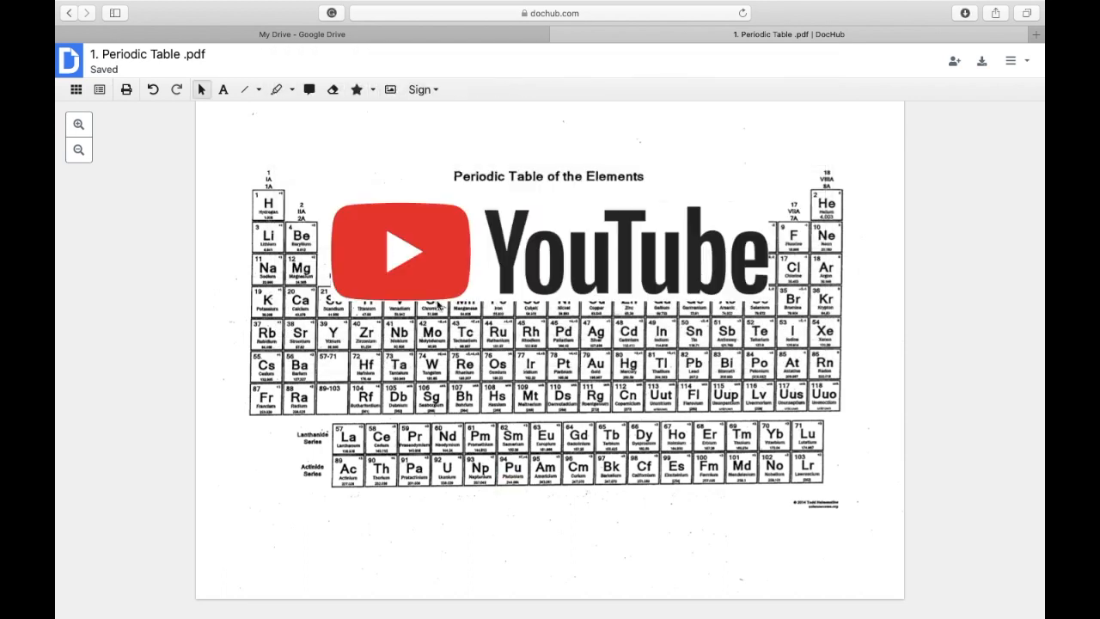
left_click(373, 214)
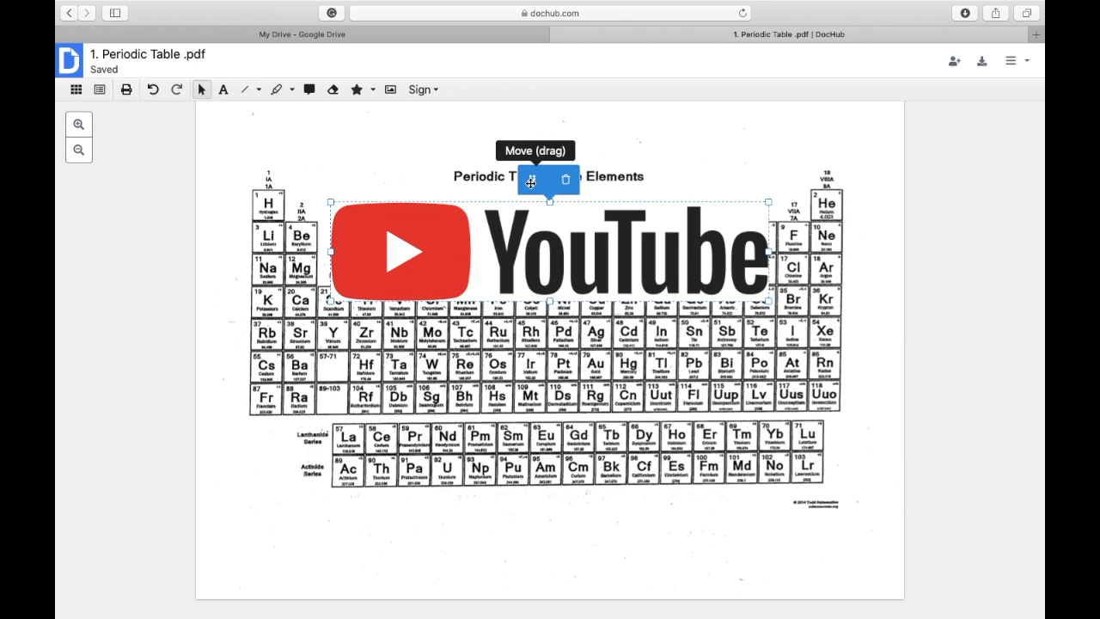
left_click_drag(532, 182, 439, 93)
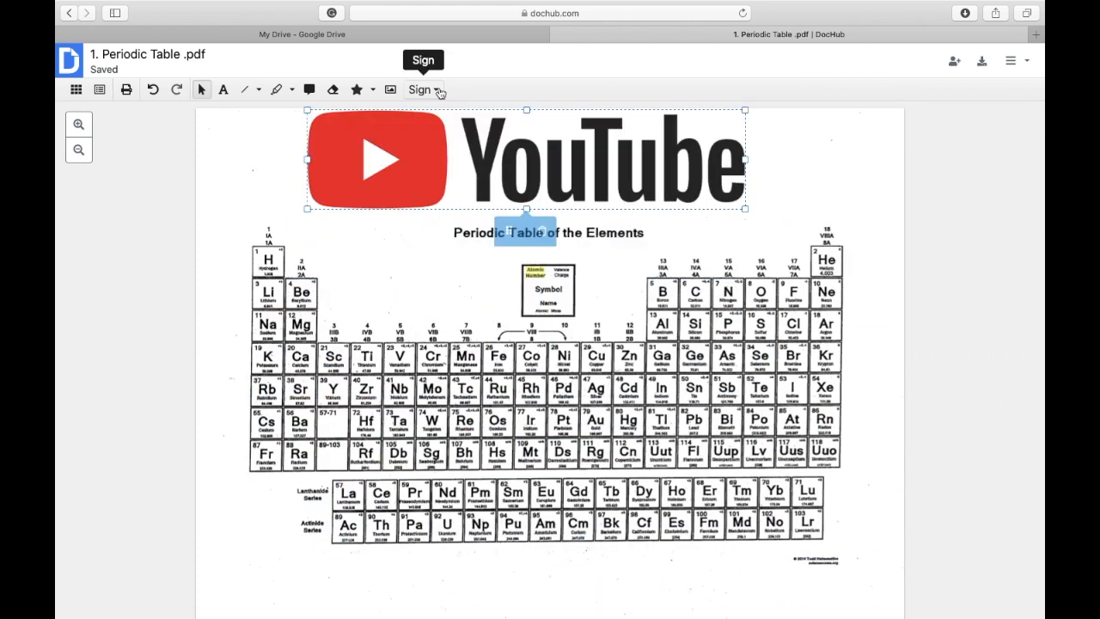
Open the dialog for creating a new signature
left_click(438, 91)
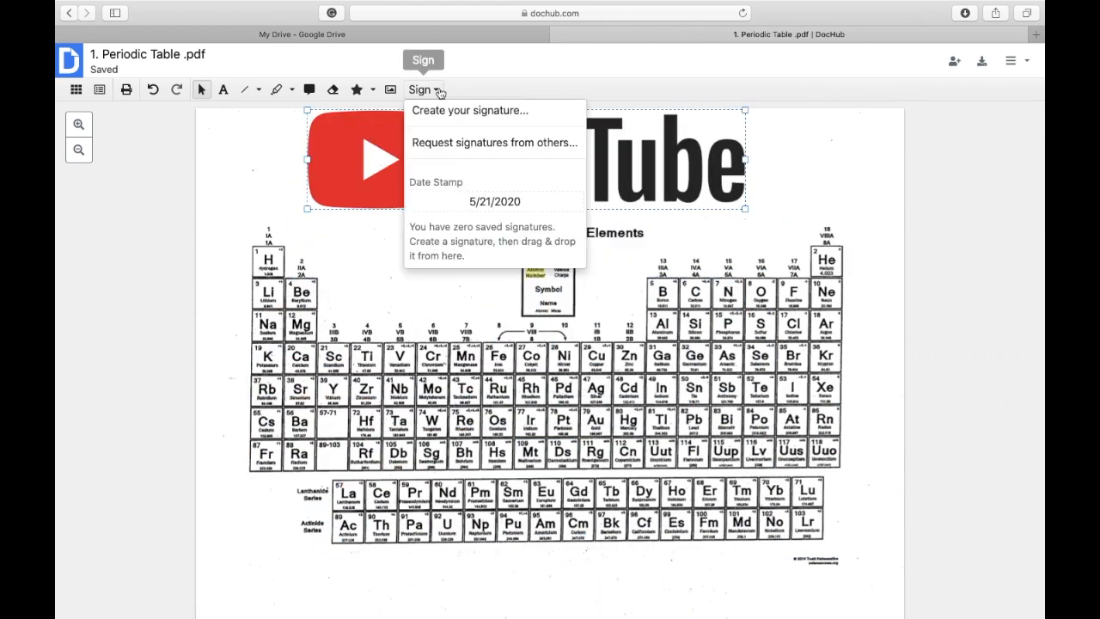
left_click(473, 115)
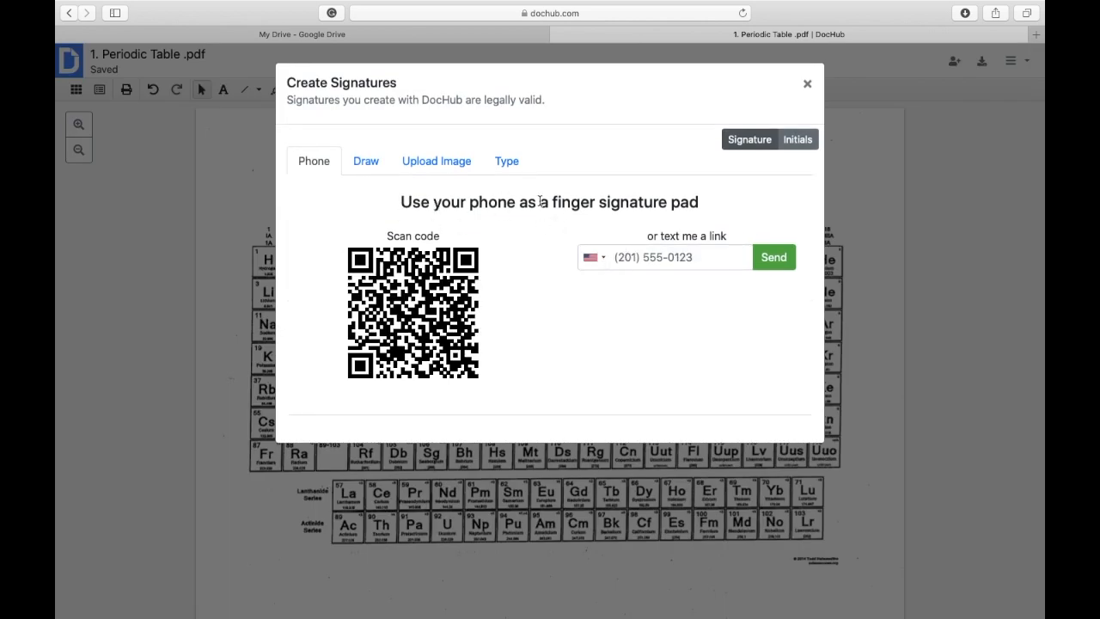
left_click(376, 167)
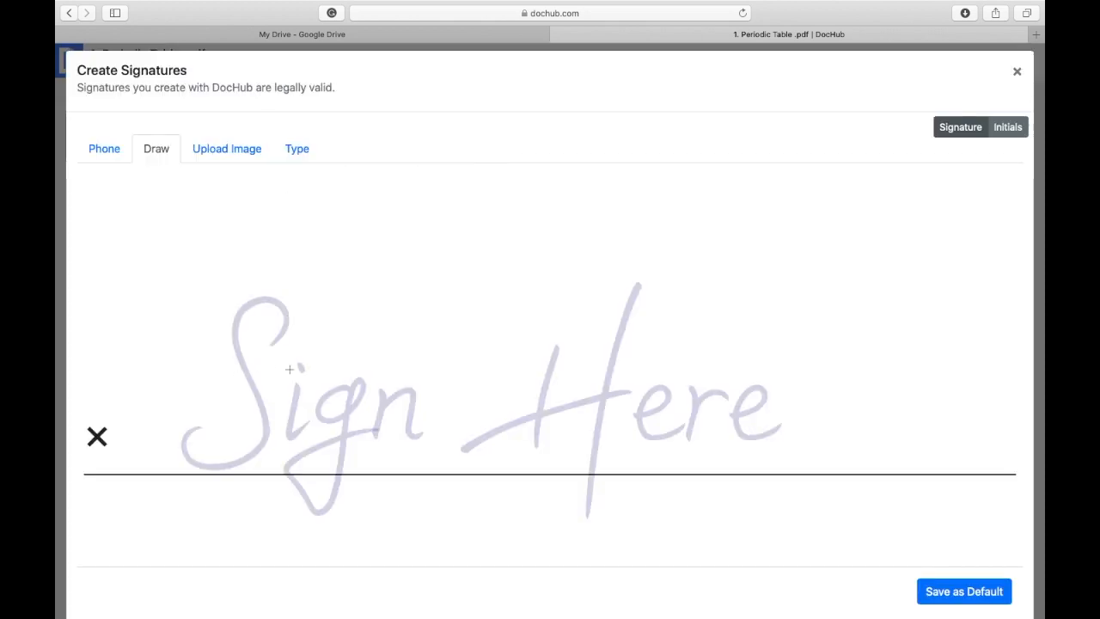
mouse_move(211, 356)
left_mouse_down()
mouse_move(287, 356)
mouse_move(251, 423)
mouse_move(292, 406)
mouse_move(327, 414)
left_mouse_up()
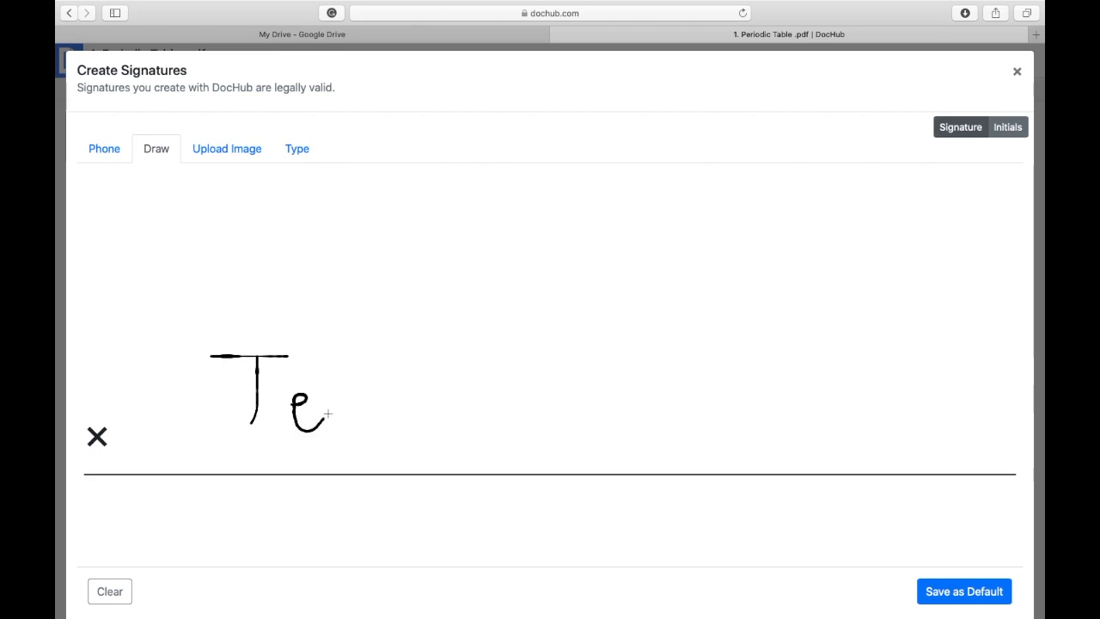
left_click(227, 149)
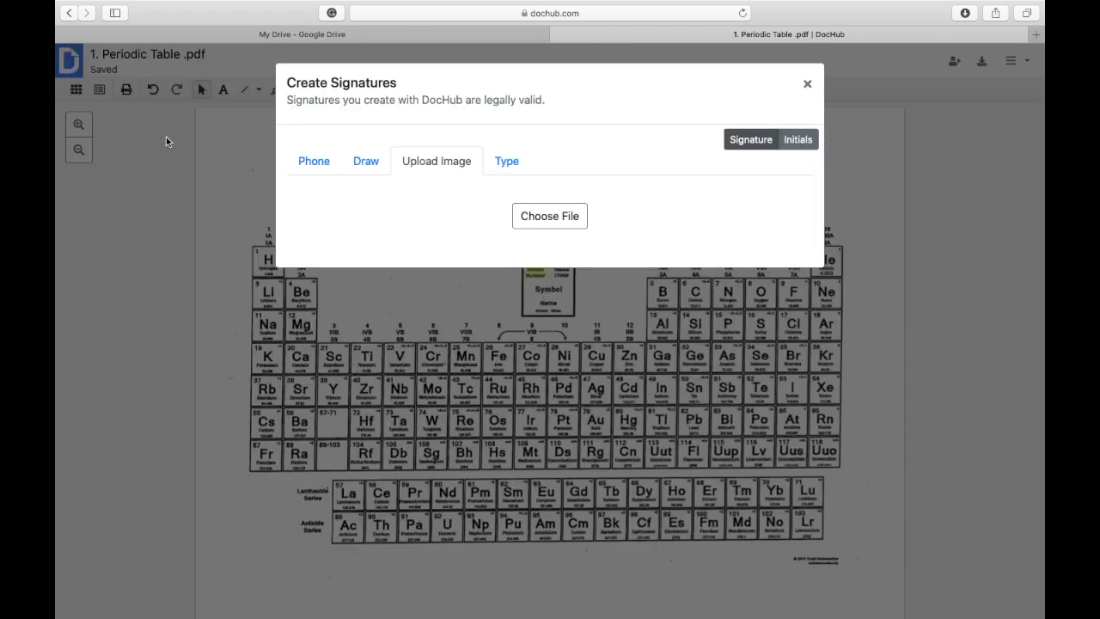
Create a typed signature in the slanted script style with capitalised initials and save it as the default
left_click(492, 167)
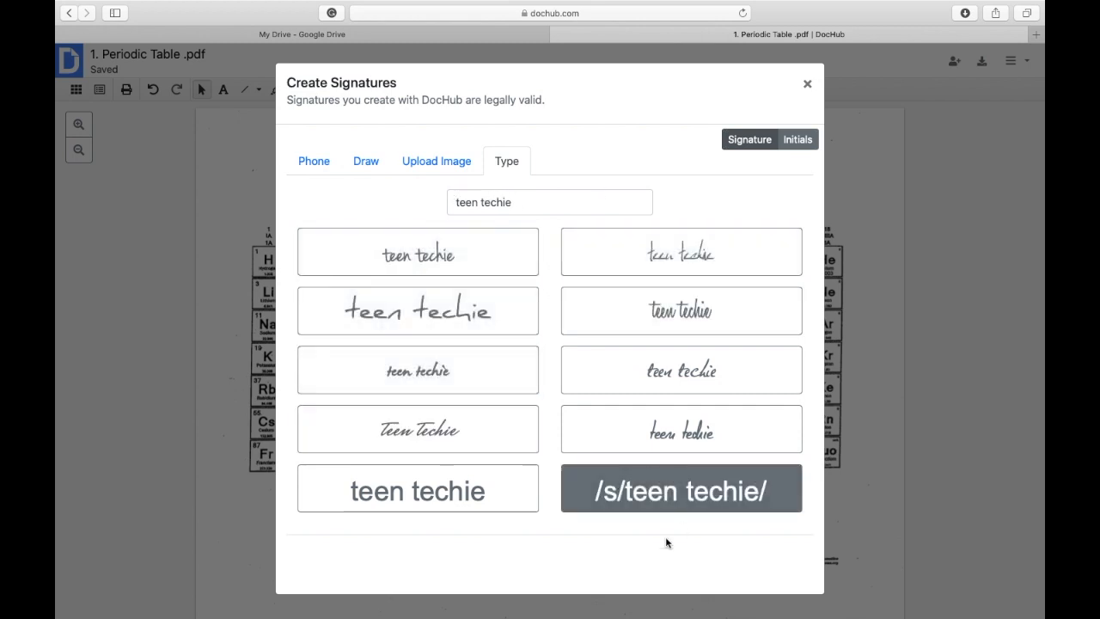
left_click(493, 430)
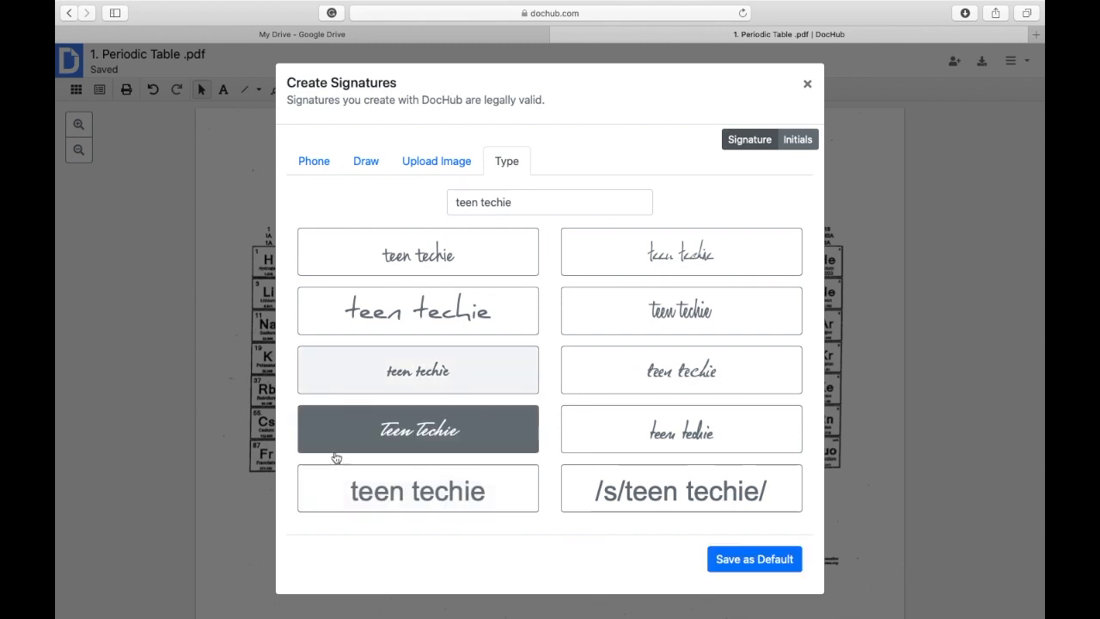
left_click(754, 560)
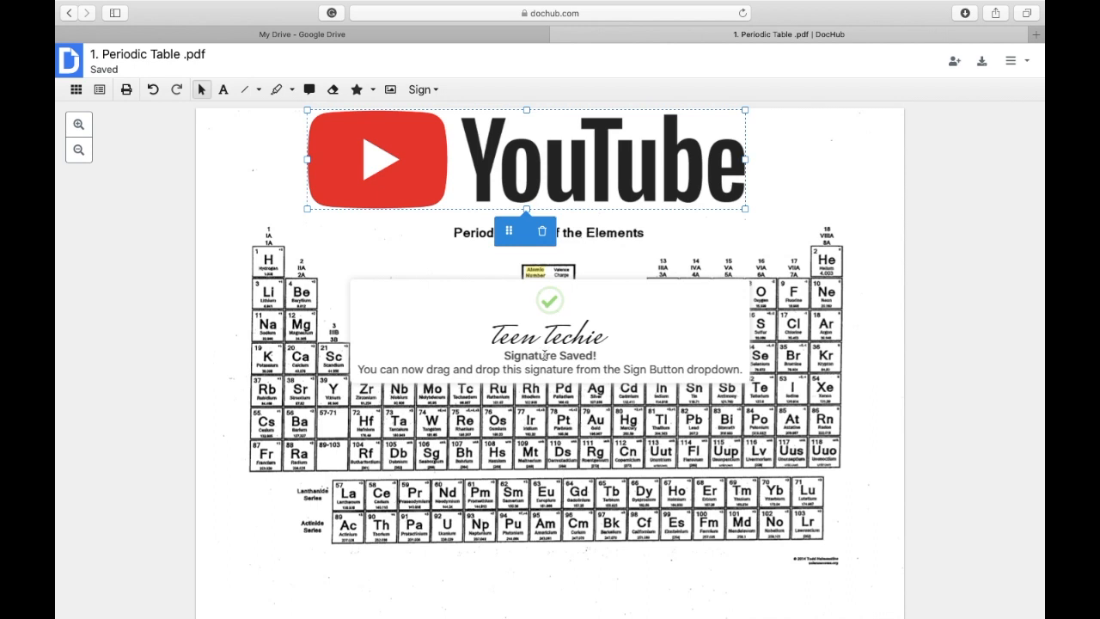
left_click(630, 470)
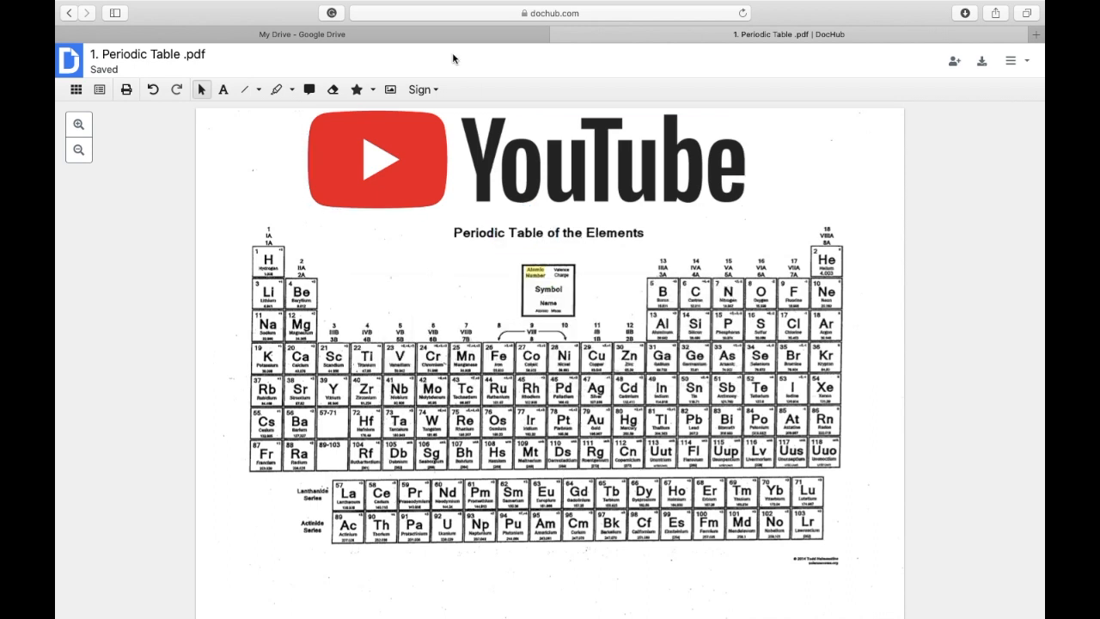
Place the saved signature in the blank area at the lower-left of the page, below the periodic table
left_click(434, 93)
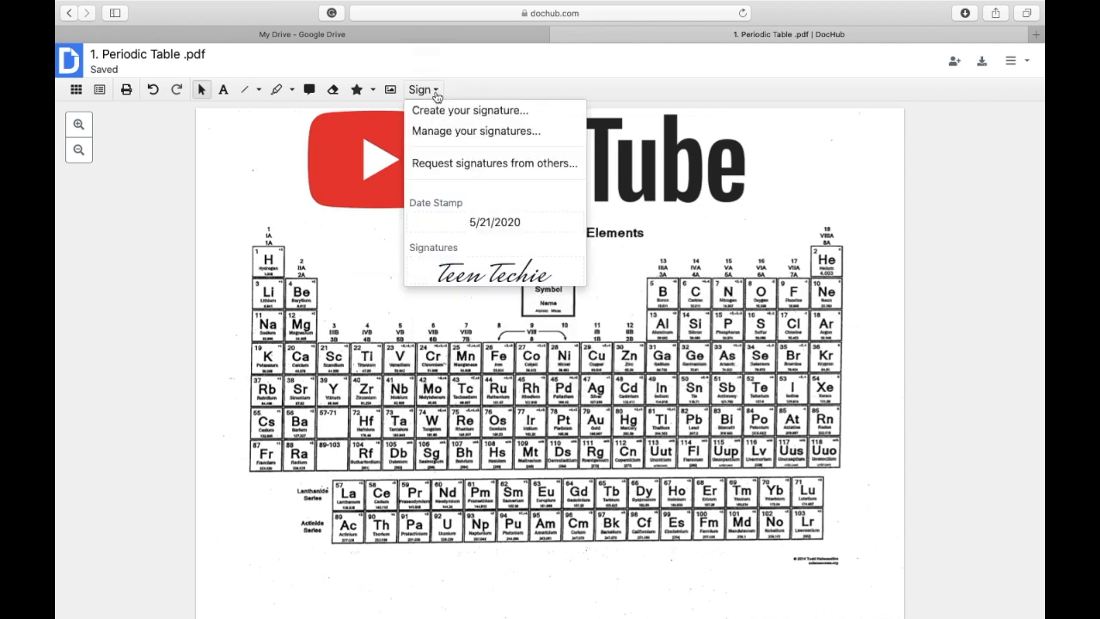
left_click(471, 268)
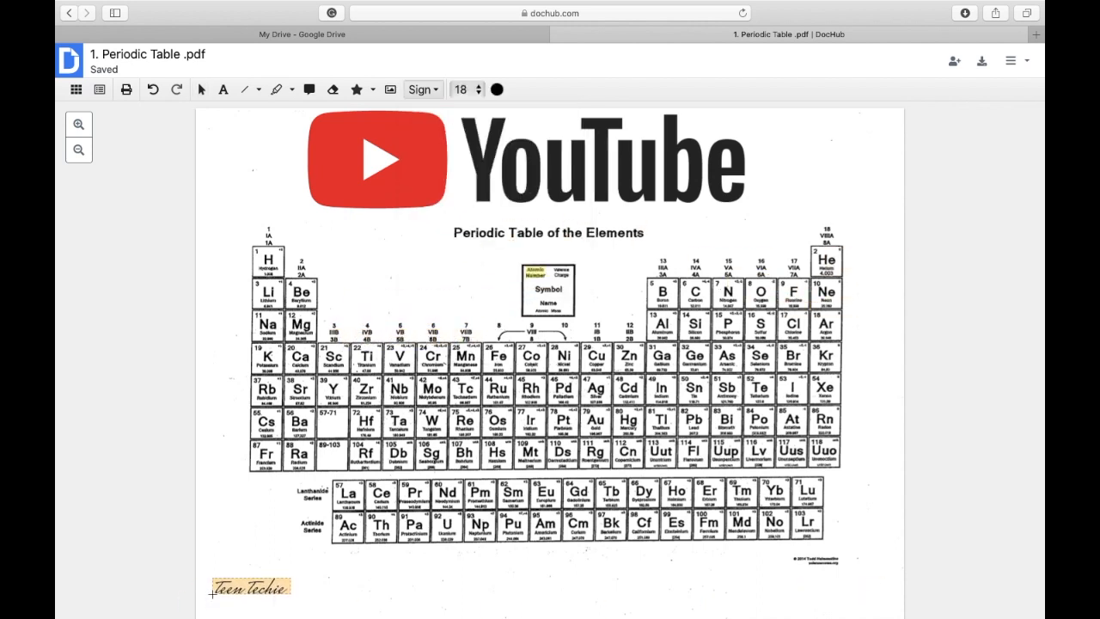
left_click(210, 596)
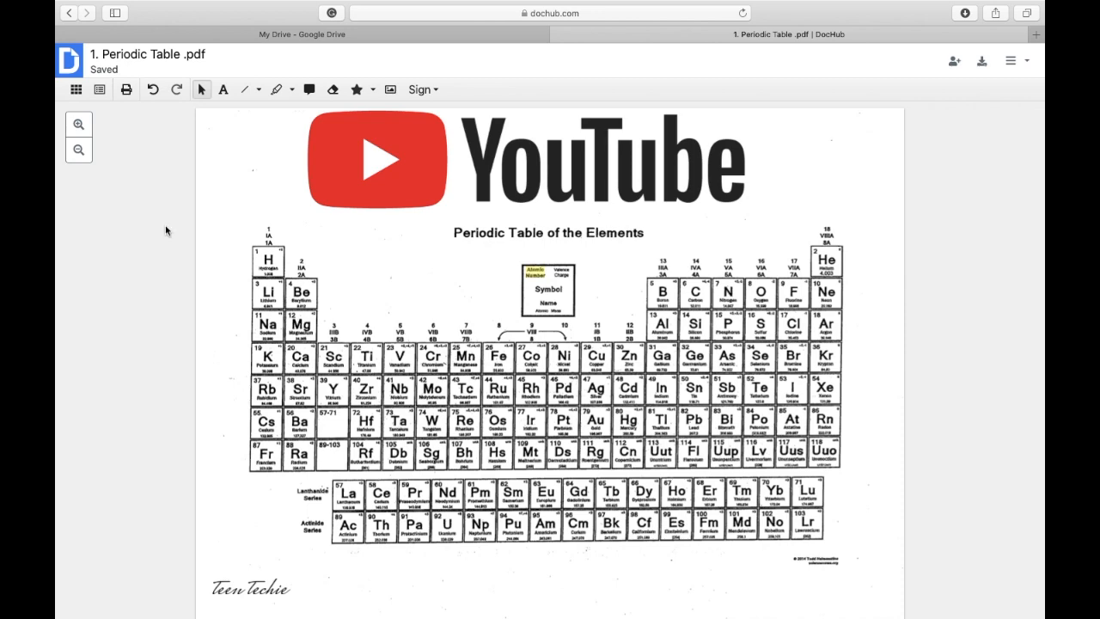
left_click(79, 125)
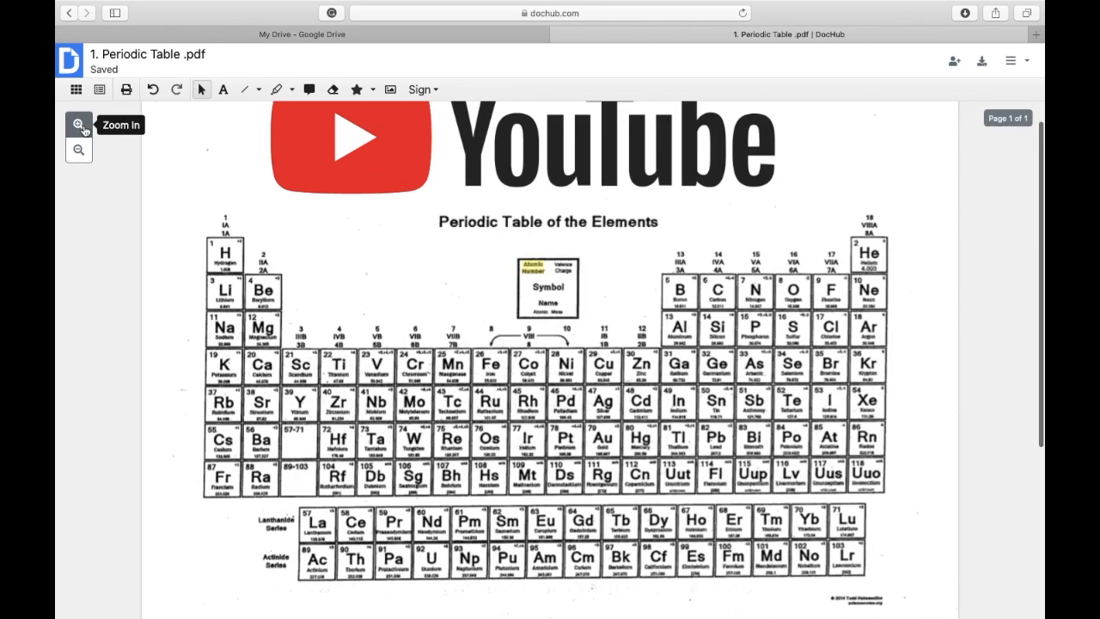
left_click(81, 149)
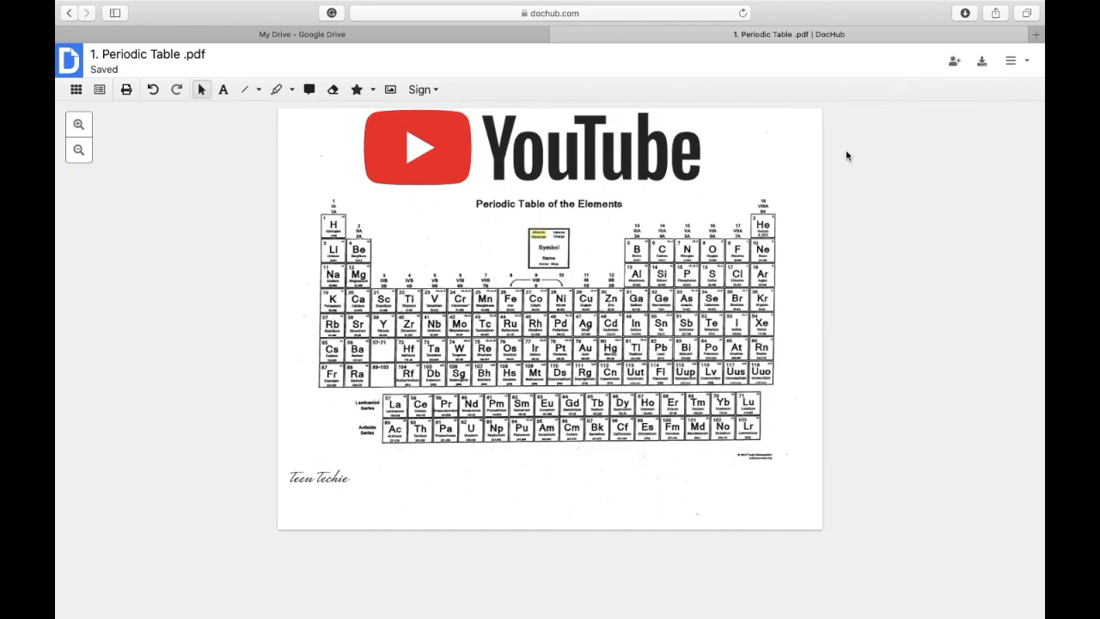
Examine the document's sharing options, including the collaborator invitation field and its role setting
left_click(955, 61)
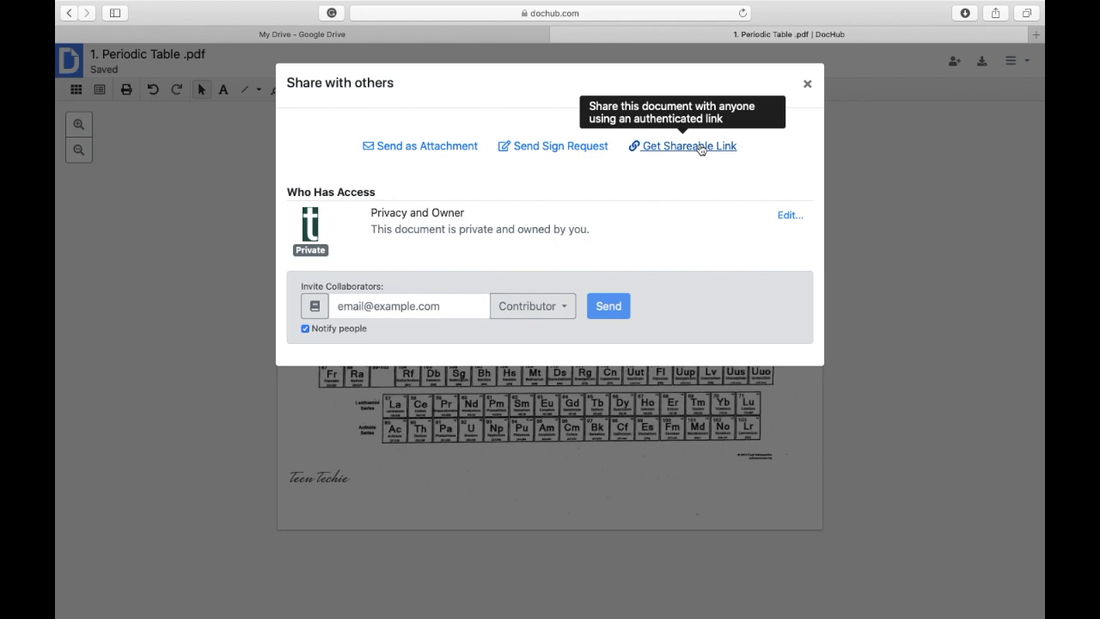
left_click(357, 310)
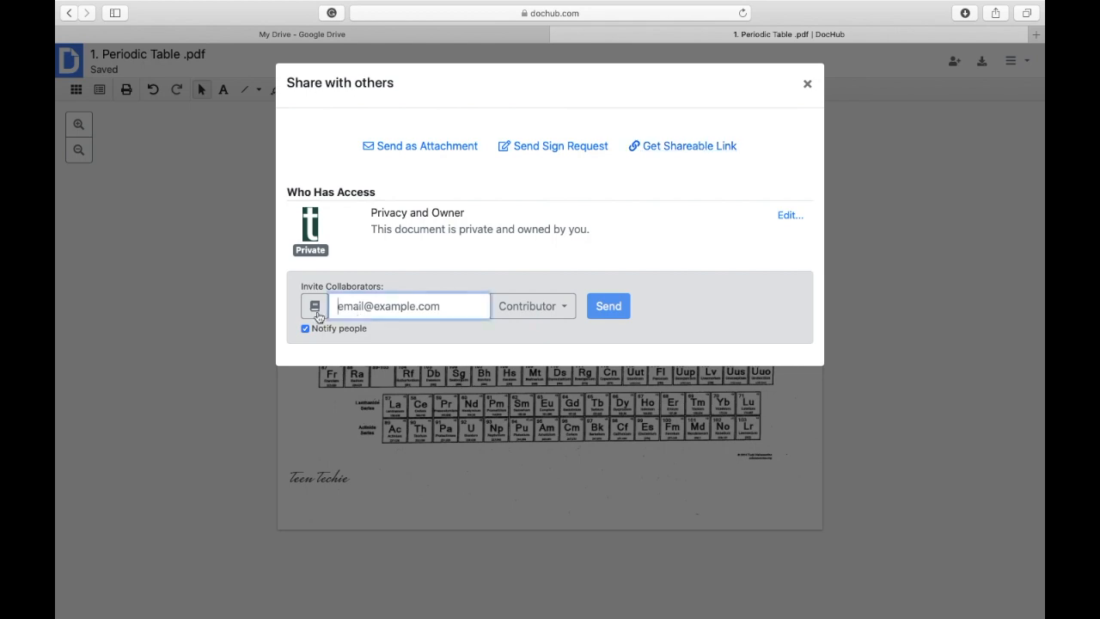
left_click(516, 310)
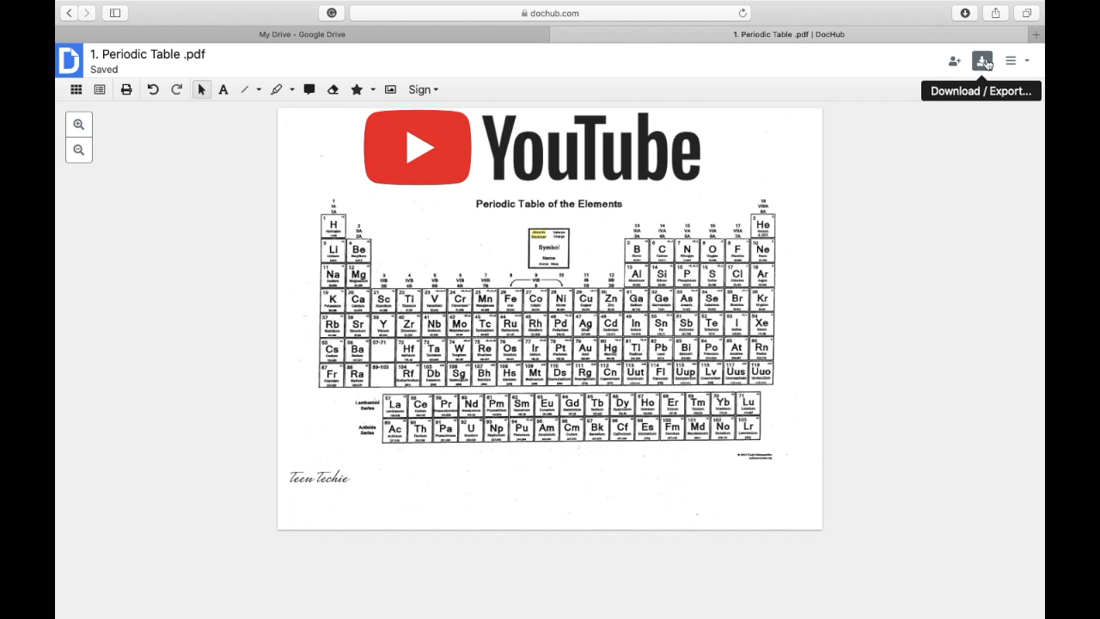
Change the document's title to "Annotated Periodic Table" in its document properties
left_click(1014, 61)
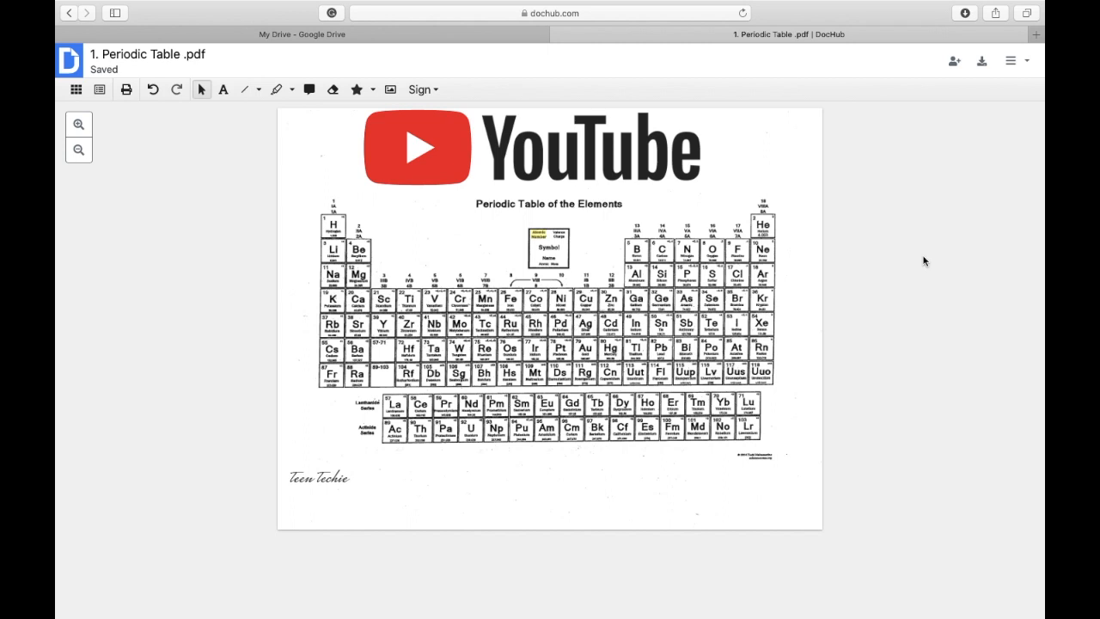
left_click(1015, 62)
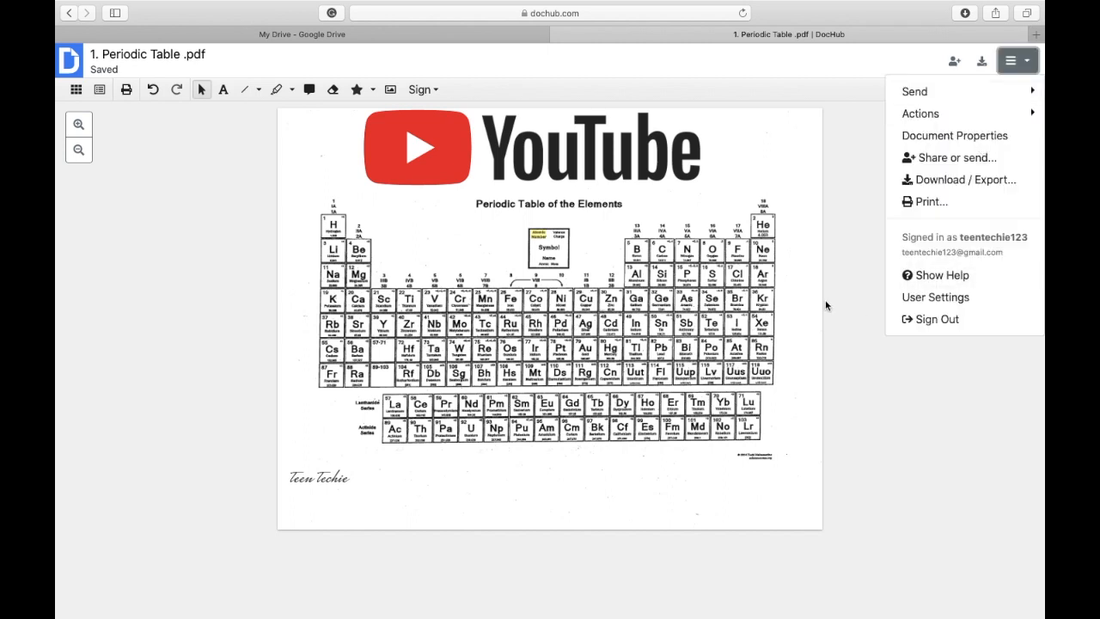
mouse_move(916, 89)
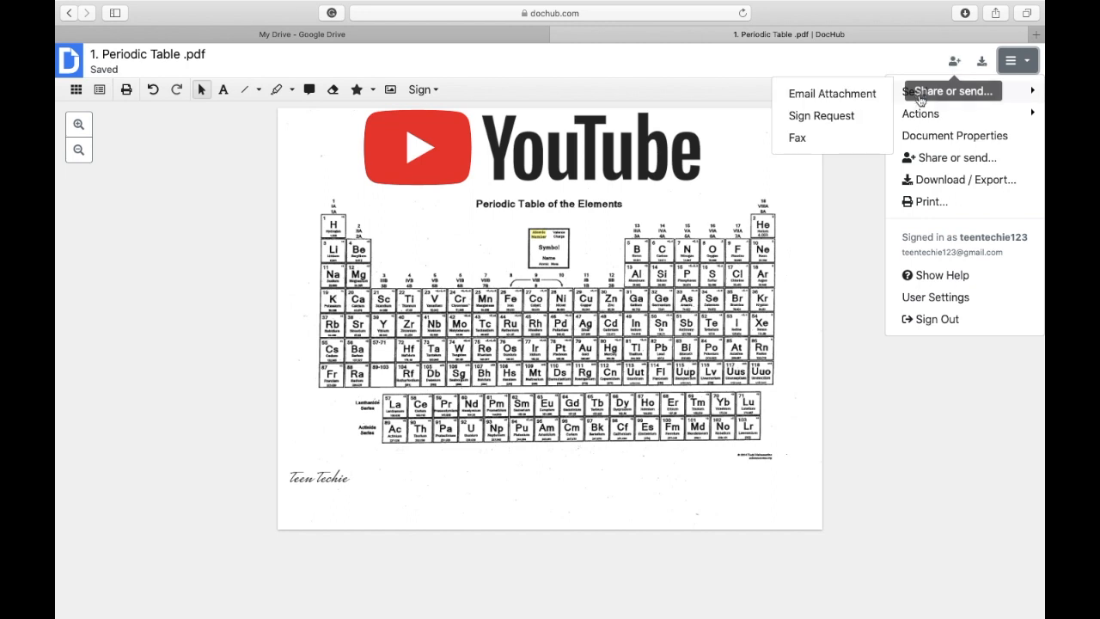
mouse_move(920, 115)
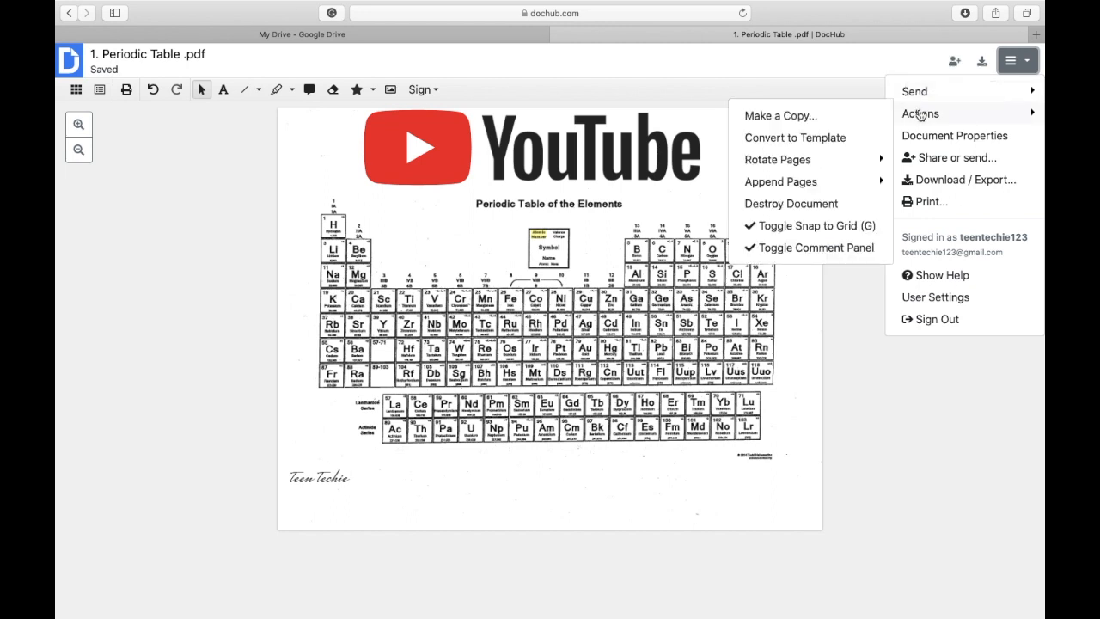
mouse_move(829, 181)
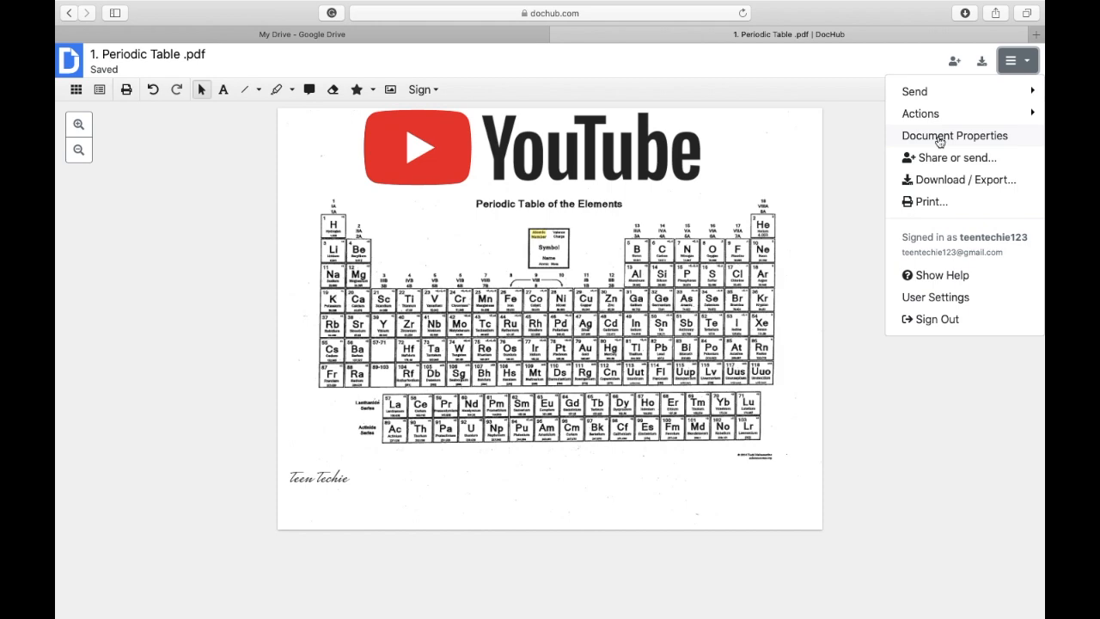
left_click(940, 141)
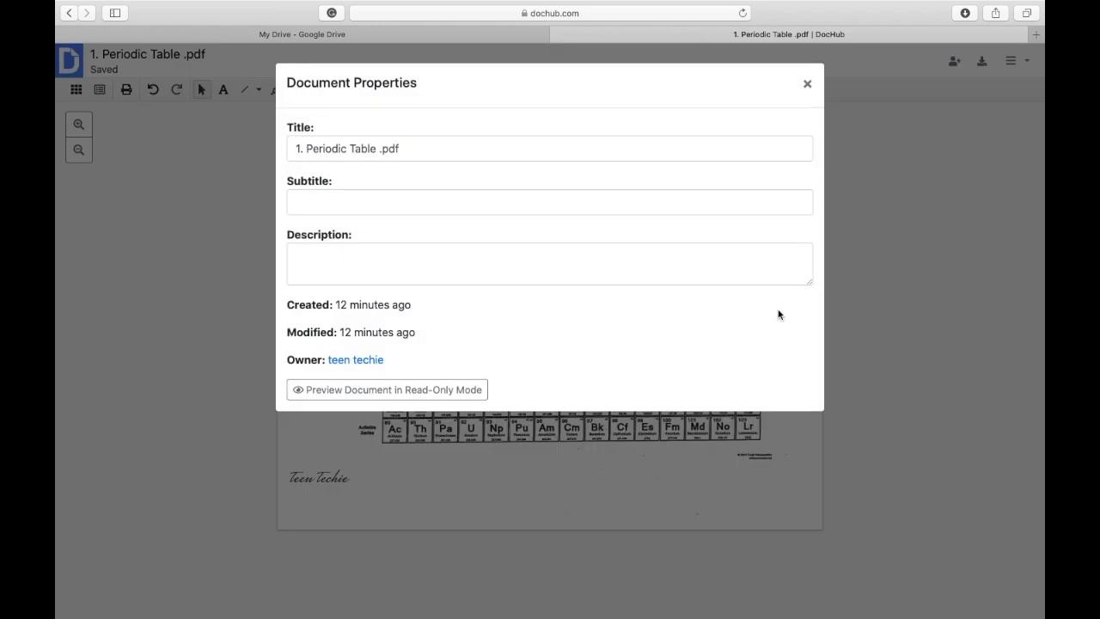
triple_click(404, 148)
type("Annotated Periodic Table")
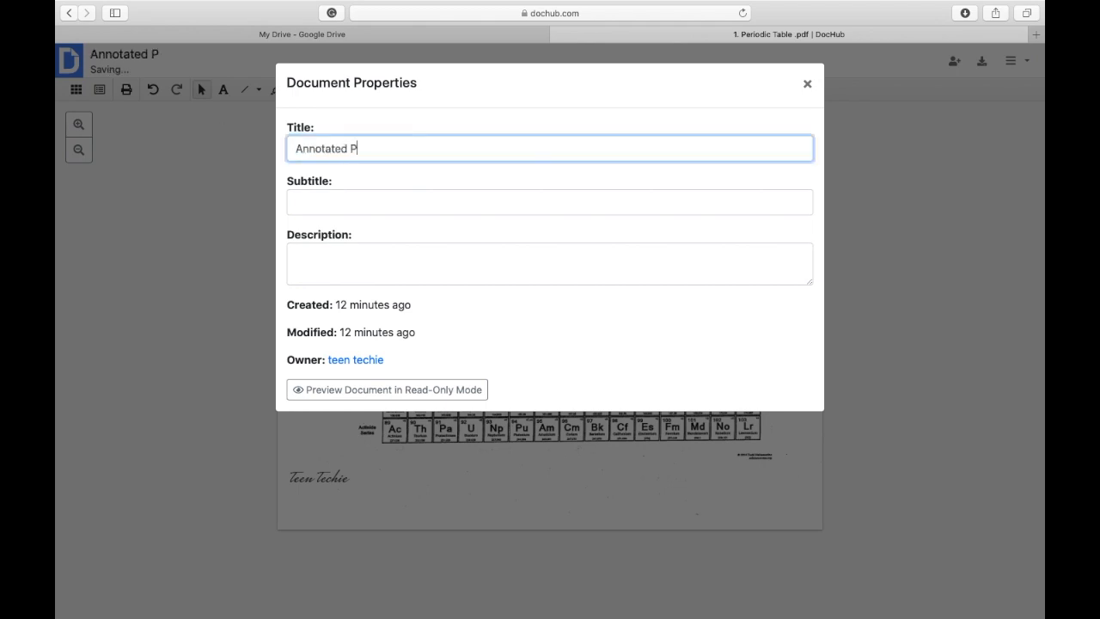
left_click(327, 200)
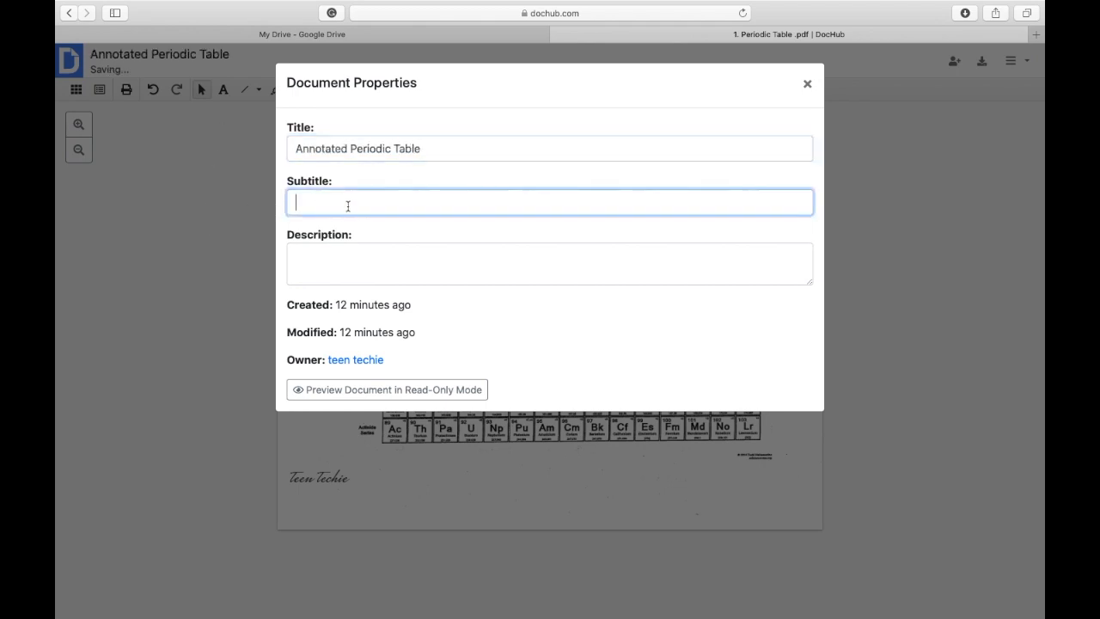
left_click(310, 264)
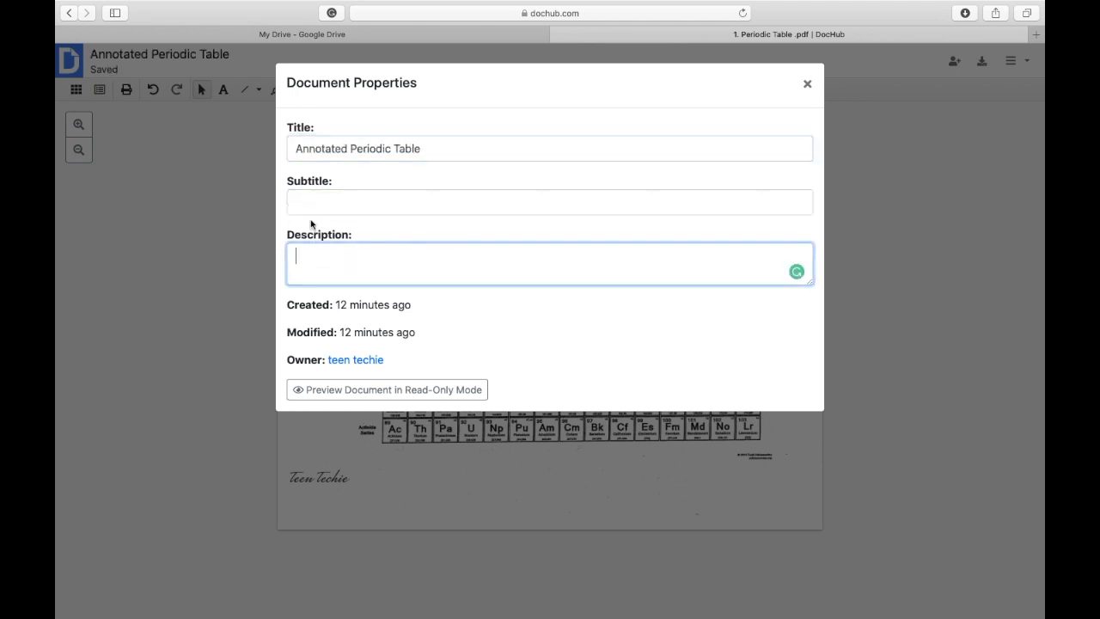
Preview the document in read-only mode, then close the preview and the document properties
left_click(379, 392)
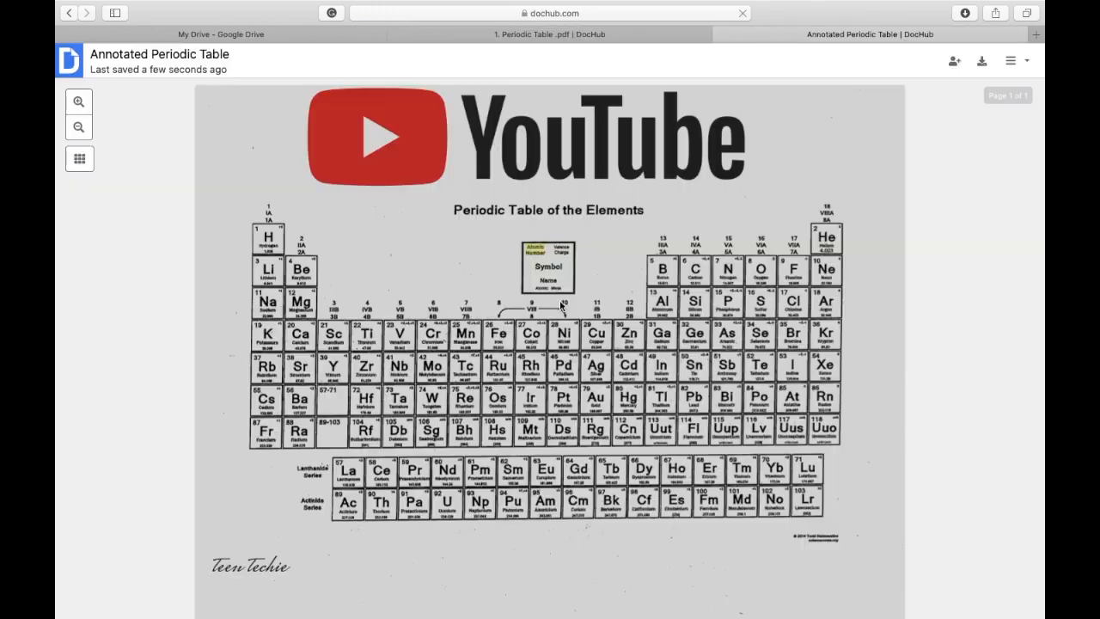
scroll(565, 304, "down", 4)
scroll(550, 293, "up", 4)
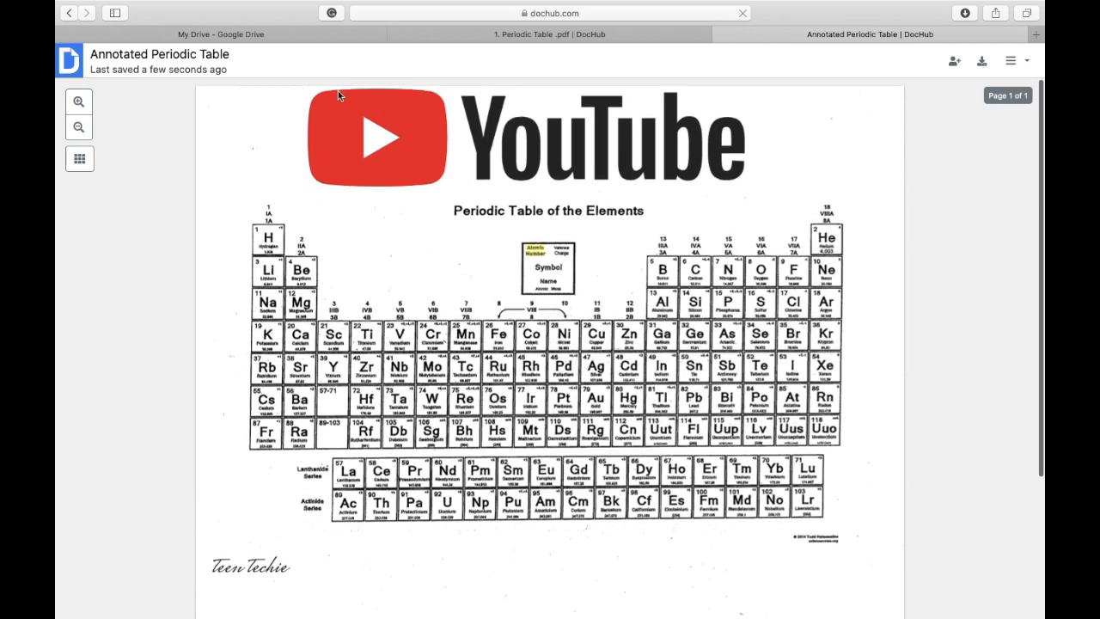
key("super+w")
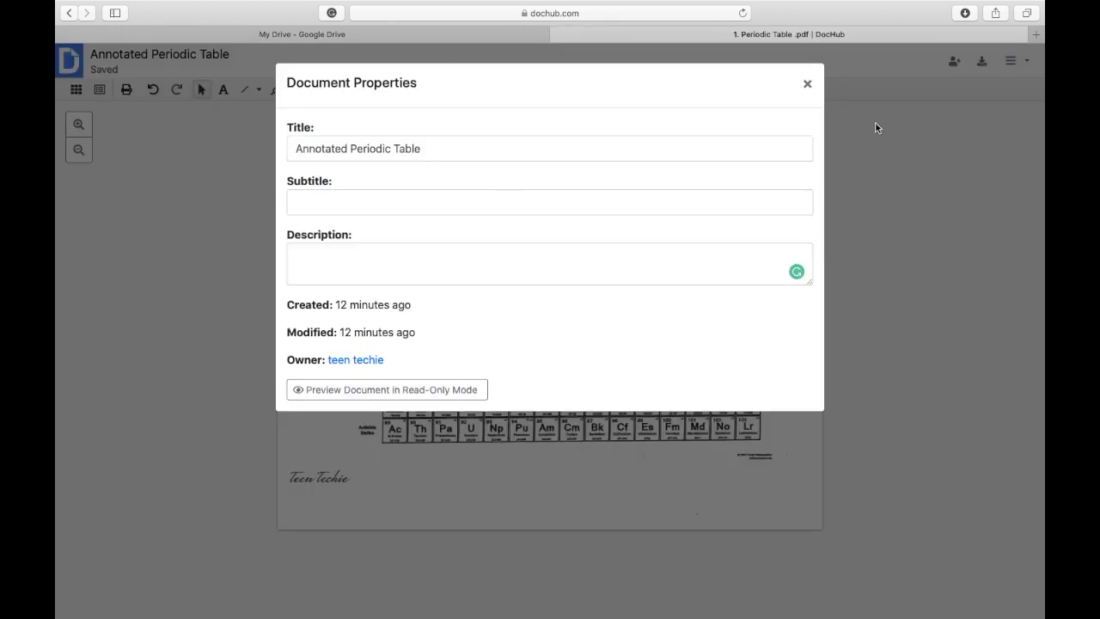
left_click(807, 83)
left_click(1018, 60)
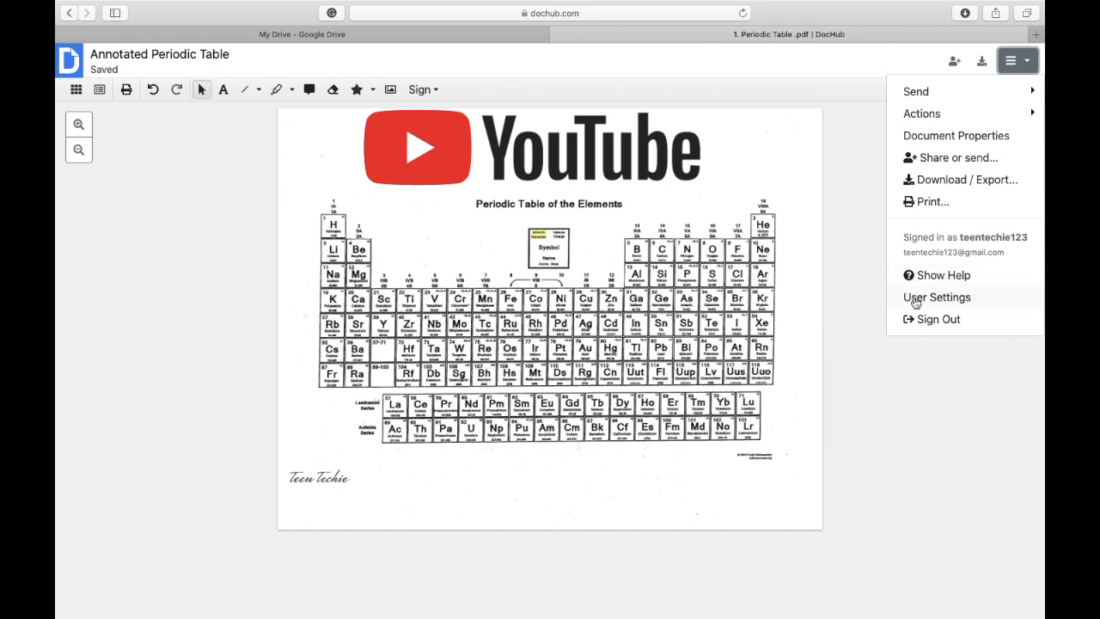
left_click(827, 419)
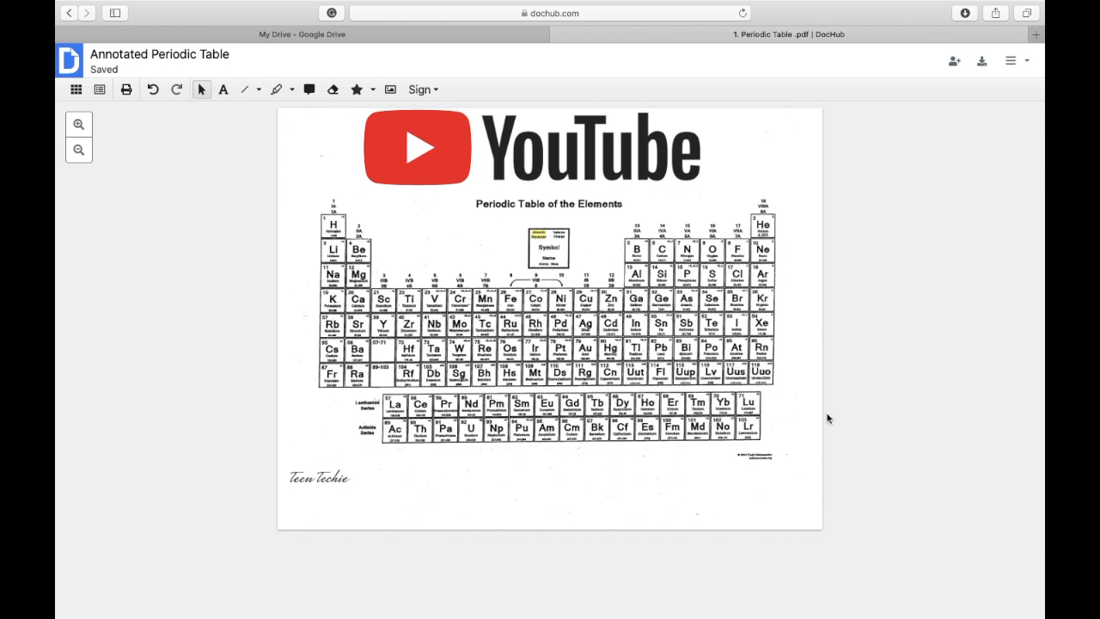